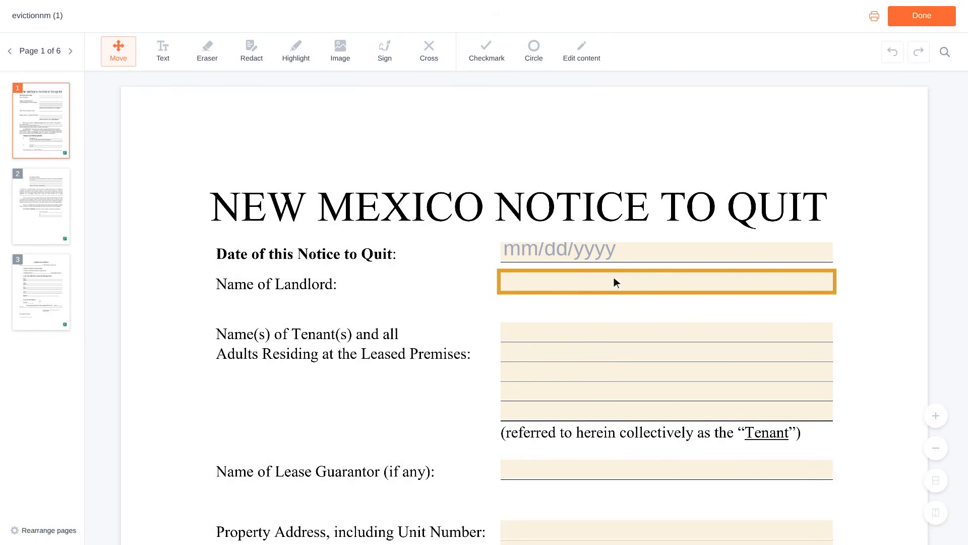
Pick July 2, 2026 (07/02/2026) in the calendar as the notice date
{"action": "left_click", "coordinate": [667, 254]}
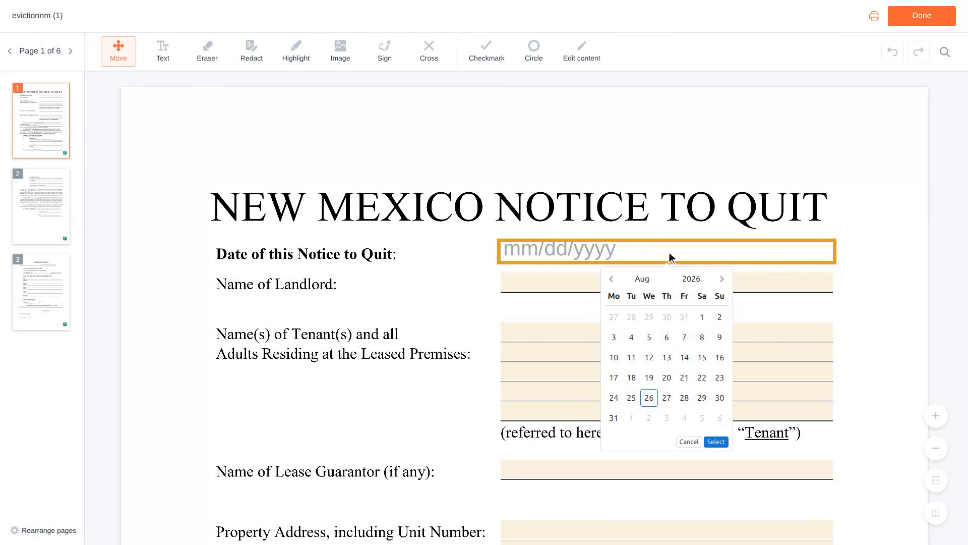
{"action": "left_click", "coordinate": [669, 284]}
{"action": "key", "text": "Tab"}
{"action": "key", "text": "Return"}
{"action": "scroll", "coordinate": [670, 287], "scroll_direction": "down", "scroll_amount": 1}
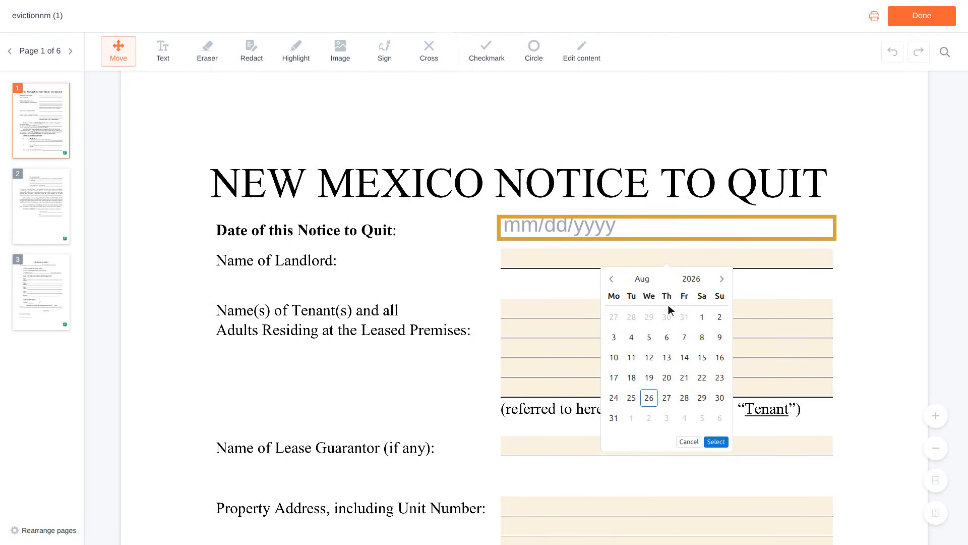
{"action": "left_click", "coordinate": [669, 309]}
{"action": "left_click", "coordinate": [669, 309]}
{"action": "scroll", "coordinate": [671, 314], "scroll_direction": "down", "scroll_amount": 3}
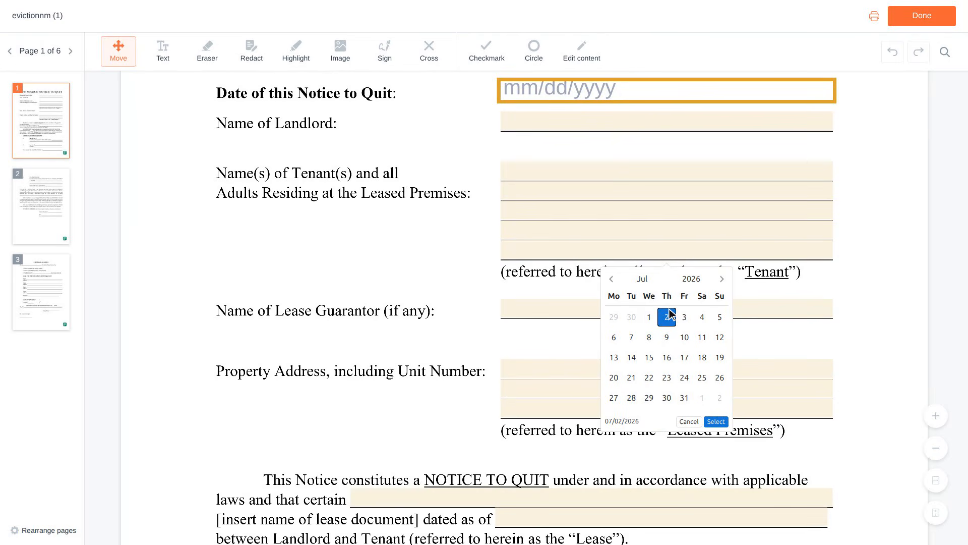
{"action": "scroll", "coordinate": [670, 314], "scroll_direction": "down", "scroll_amount": 1}
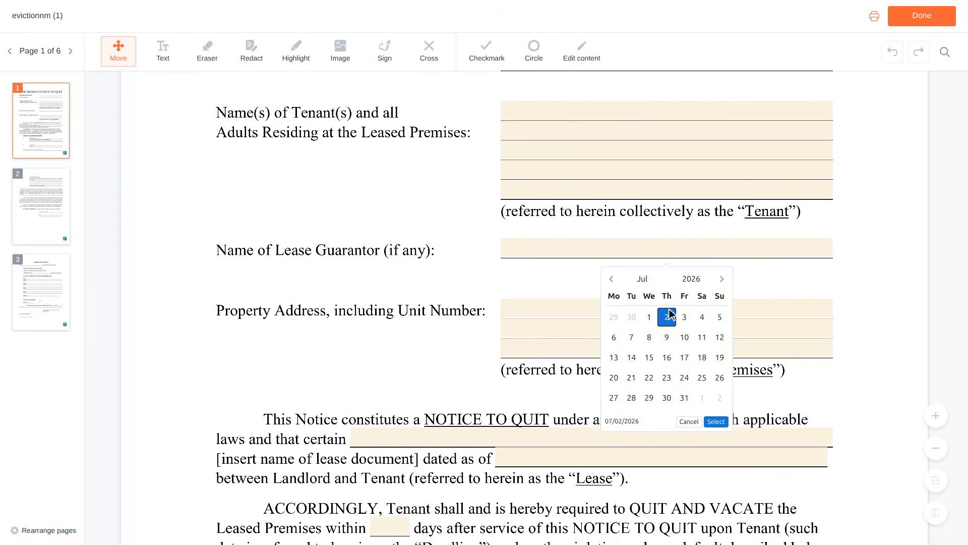
{"action": "scroll", "coordinate": [670, 314], "scroll_direction": "down", "scroll_amount": 1}
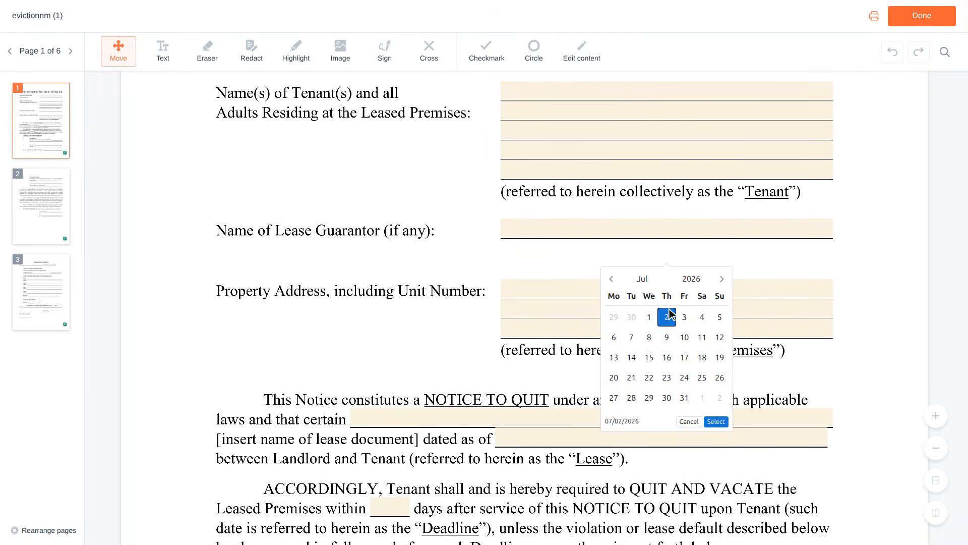
{"action": "scroll", "coordinate": [670, 314], "scroll_direction": "down", "scroll_amount": 2}
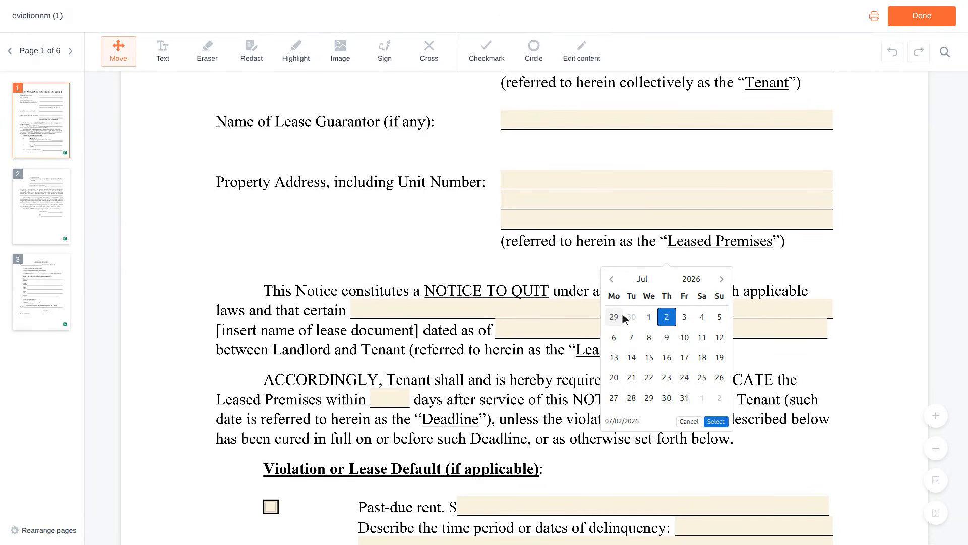
Enter 'Residential Lease Agreement' as the lease name and 06/01/2023 as its date
{"action": "left_click", "coordinate": [596, 310]}
{"action": "type", "text": "Residential Lease Agreement"}
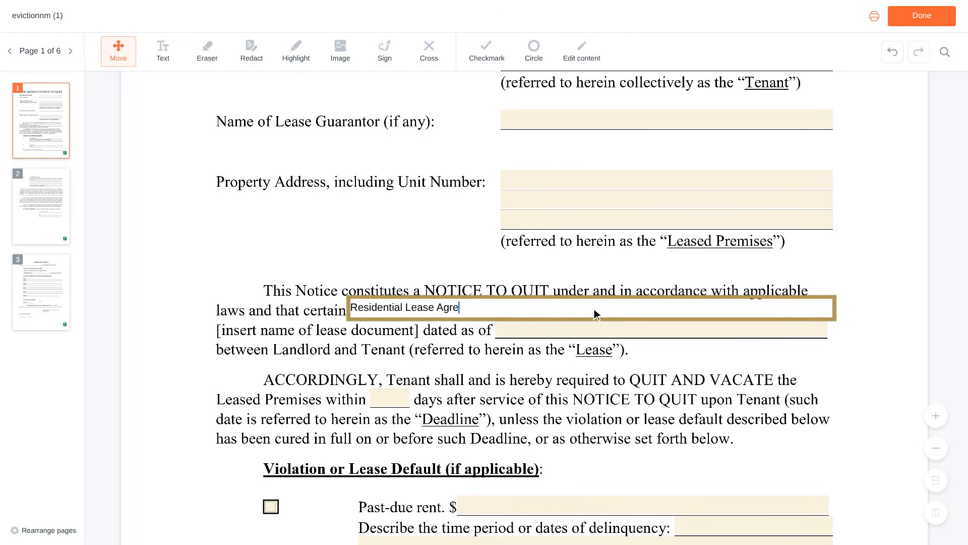
{"action": "key", "text": "Tab"}
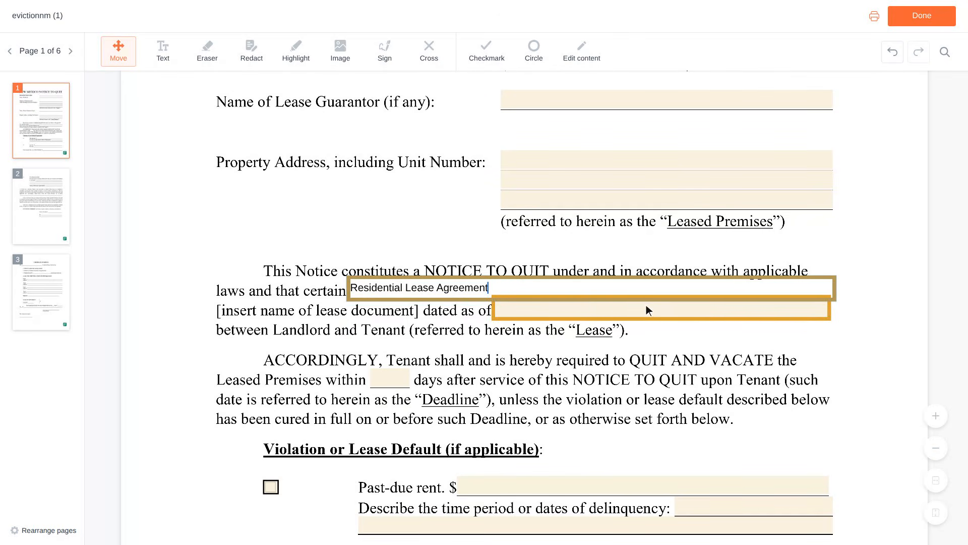
{"action": "left_click", "coordinate": [664, 308]}
{"action": "type", "text": "06/01"}
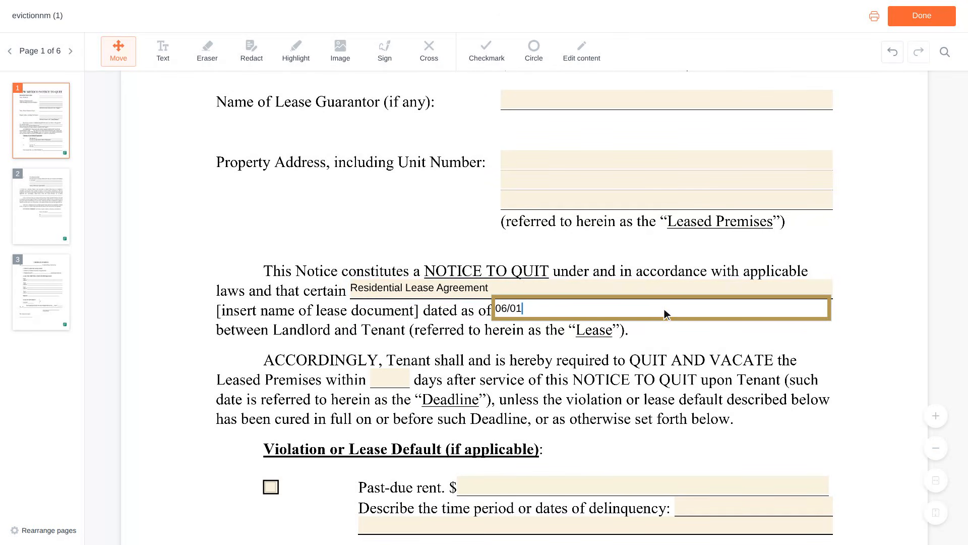
{"action": "type", "text": "/2023"}
{"action": "scroll", "coordinate": [664, 309], "scroll_direction": "down", "scroll_amount": 3}
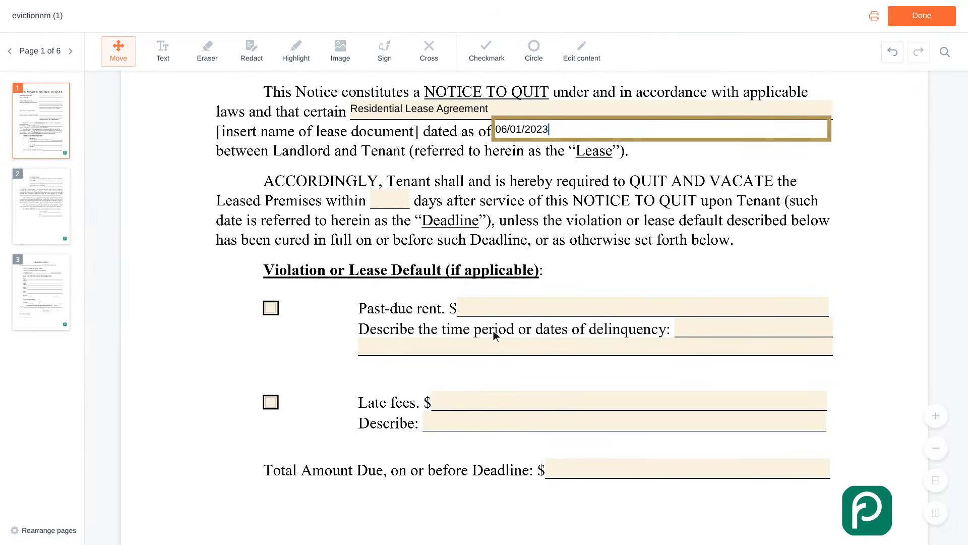
Check Past-due rent with $1,200 and 'February 2024 rent, due on the first'
{"action": "left_click", "coordinate": [273, 309]}
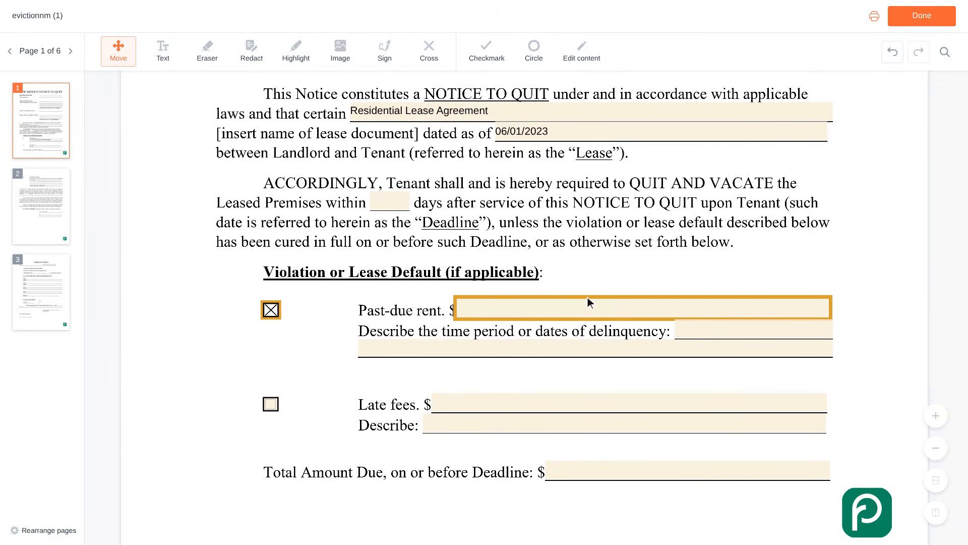
{"action": "left_click", "coordinate": [639, 313]}
{"action": "type", "text": "1,200"}
{"action": "scroll", "coordinate": [644, 312], "scroll_direction": "down", "scroll_amount": 1}
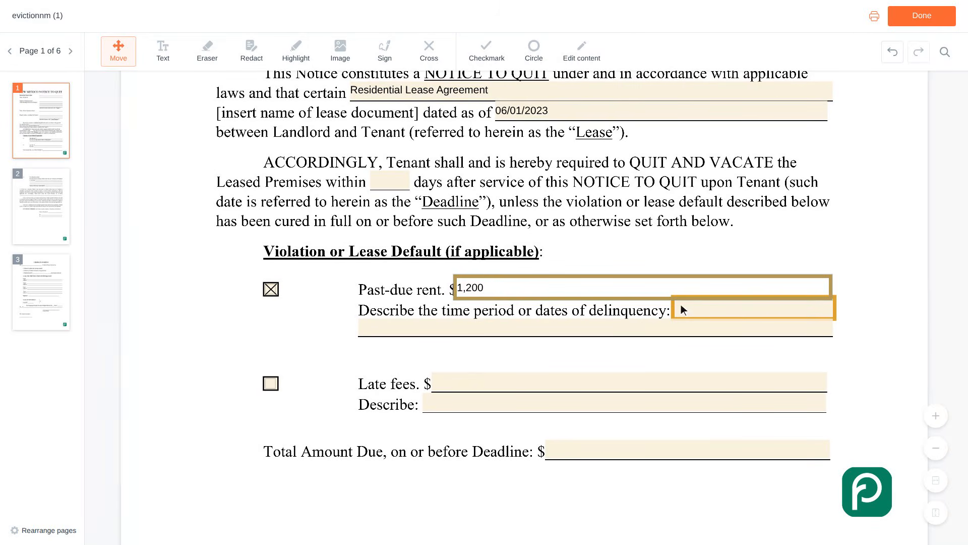
{"action": "left_click", "coordinate": [756, 309]}
{"action": "type", "text": "February 2024 r"}
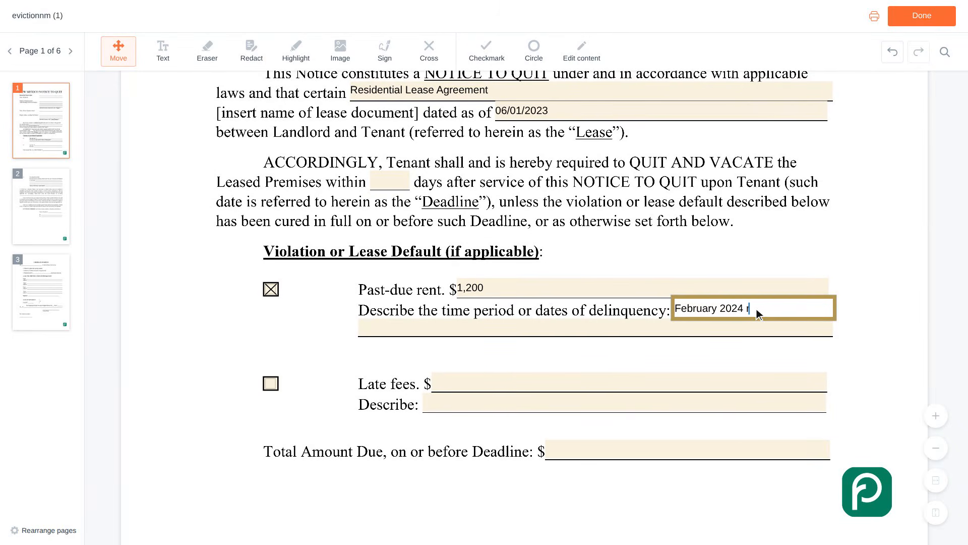
{"action": "type", "text": "ent, due on the firs"}
{"action": "scroll", "coordinate": [757, 309], "scroll_direction": "down", "scroll_amount": 2}
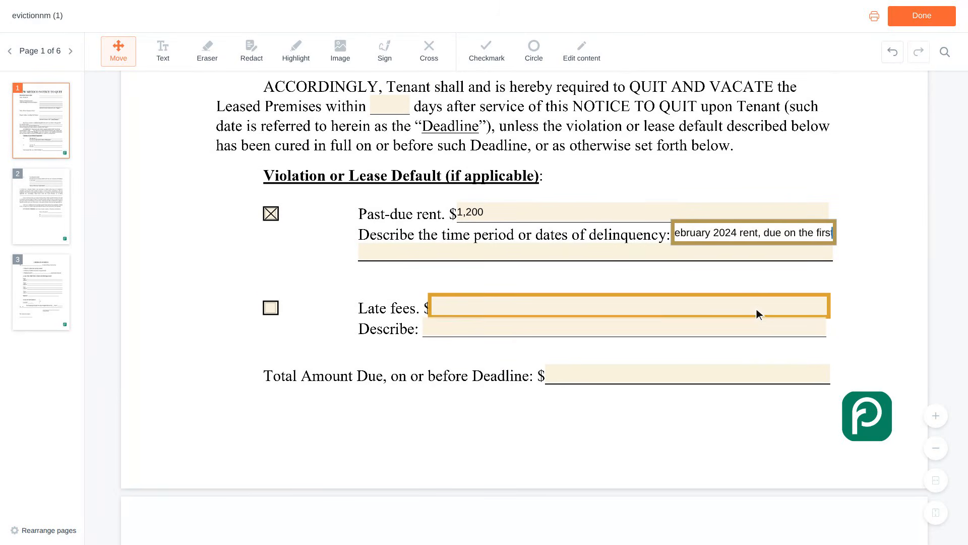
{"action": "type", "text": "t"}
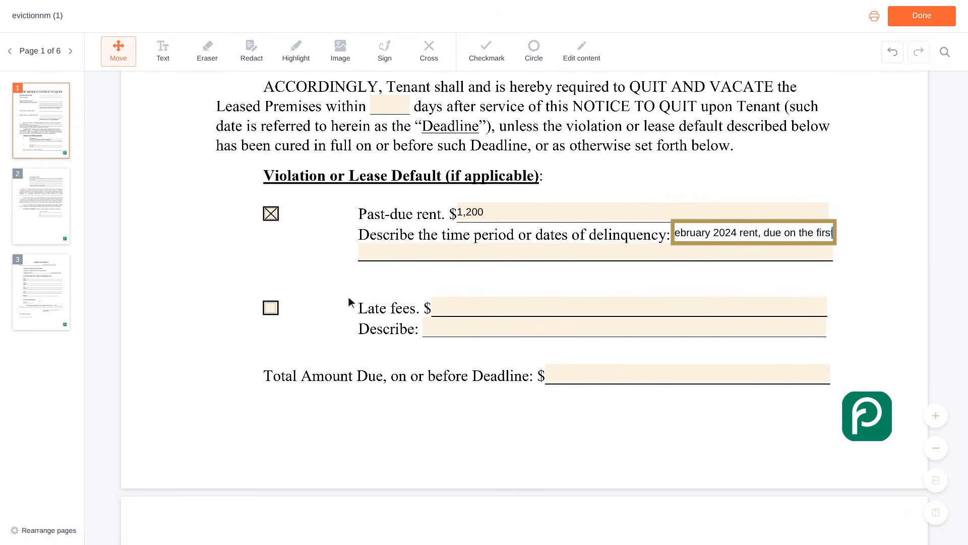
Check Late fees and enter a $50 late fee amount
{"action": "left_click", "coordinate": [271, 308]}
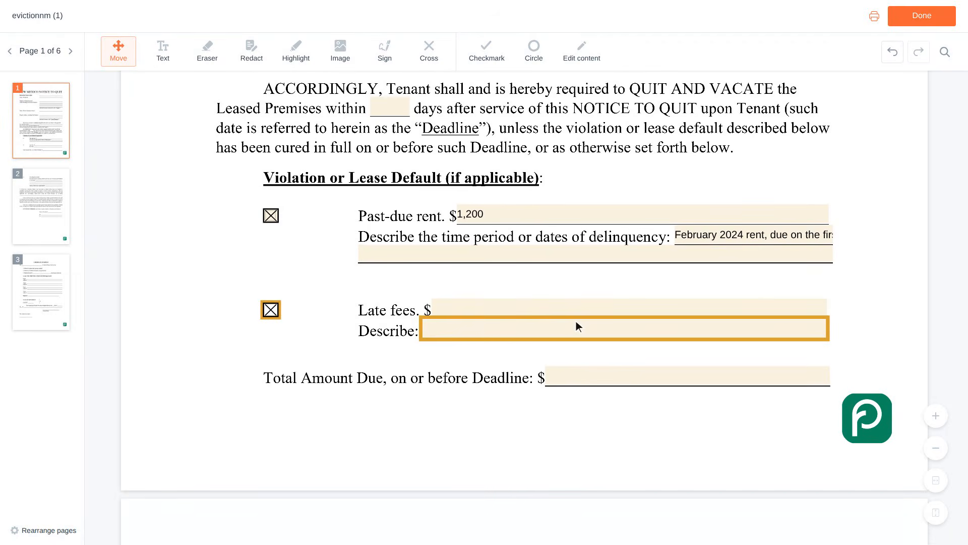
{"action": "left_click", "coordinate": [625, 311]}
{"action": "type", "text": "50"}
{"action": "scroll", "coordinate": [632, 315], "scroll_direction": "down", "scroll_amount": 1}
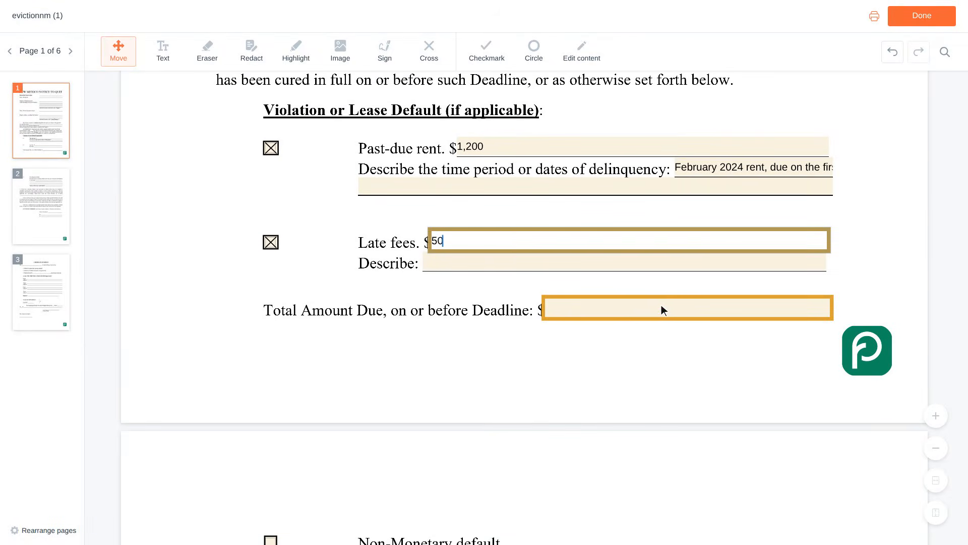
Enter 1,250 as the Total Amount Due and advance to page 2's landlord name
{"action": "left_click", "coordinate": [691, 314]}
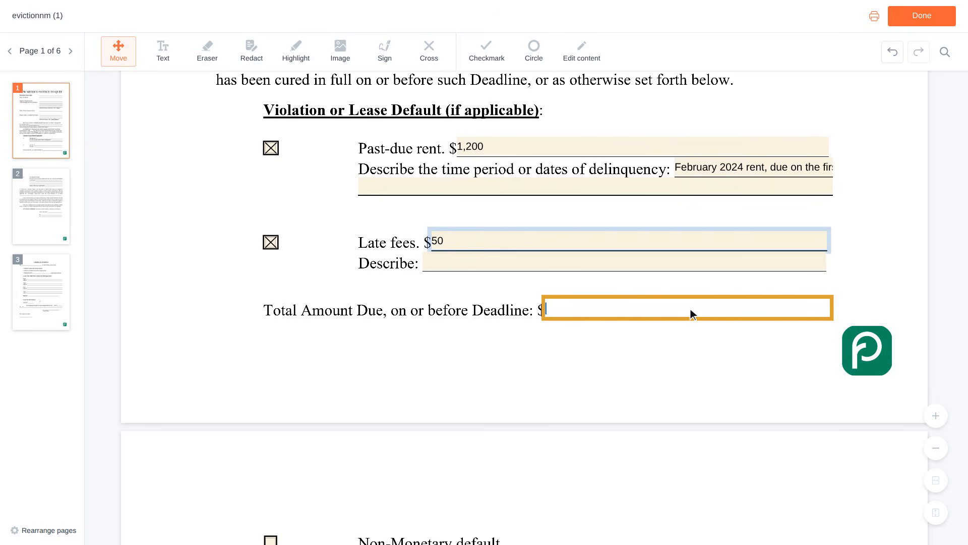
{"action": "type", "text": "1,250"}
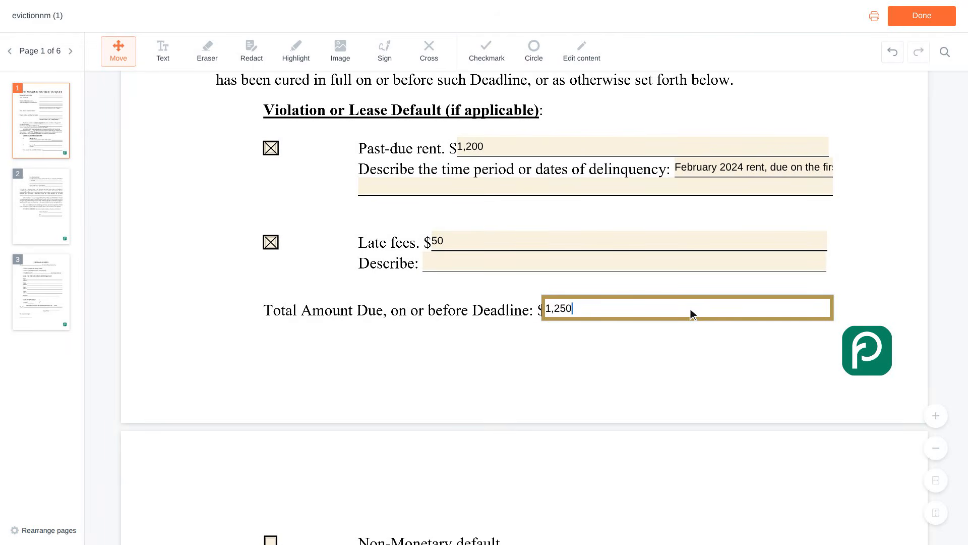
{"action": "key", "text": "Tab"}
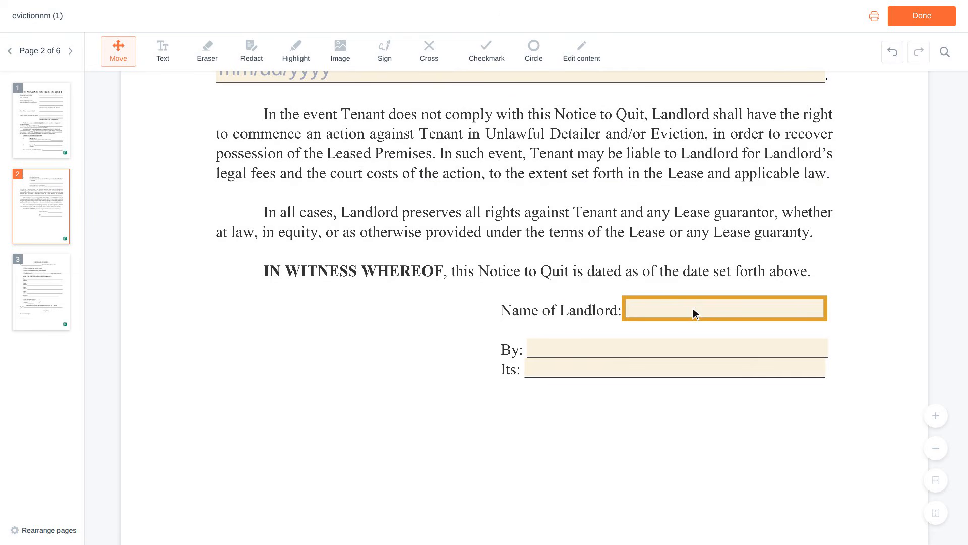
Enter the landlord's full name under Name of Landlord and By, and Owner under Its
{"action": "left_click", "coordinate": [727, 309]}
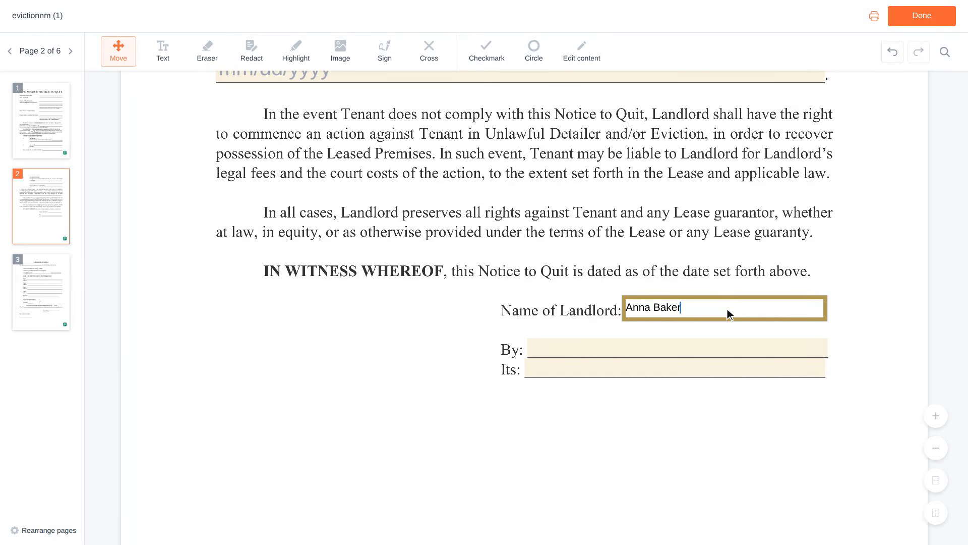
{"action": "key", "text": "Tab"}
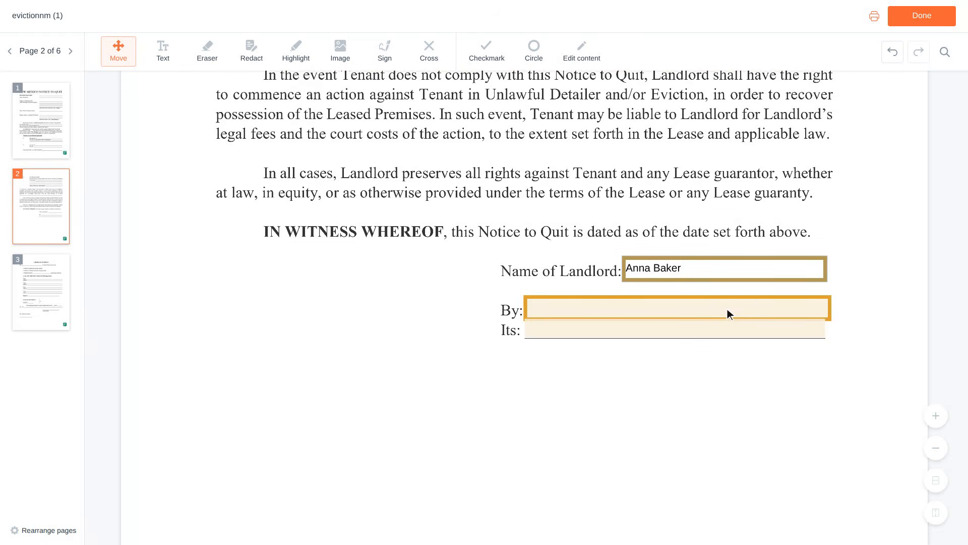
{"action": "left_click", "coordinate": [681, 309]}
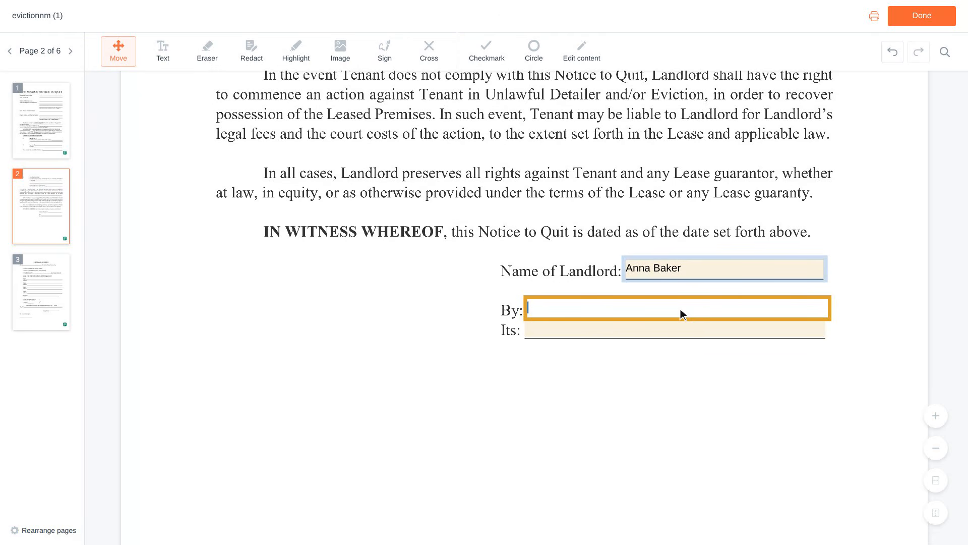
{"action": "scroll", "coordinate": [682, 314], "scroll_direction": "down", "scroll_amount": 1}
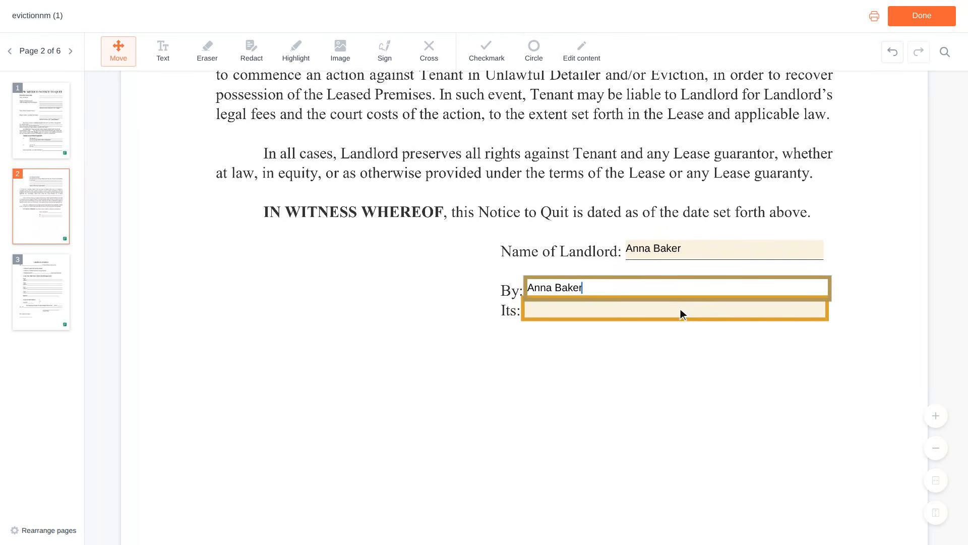
{"action": "left_click", "coordinate": [679, 310]}
{"action": "type", "text": "Owner"}
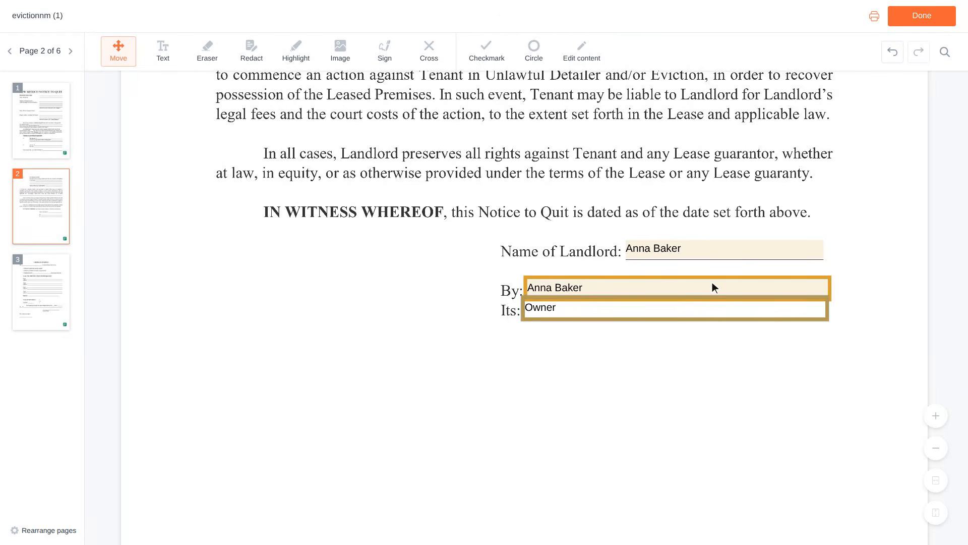